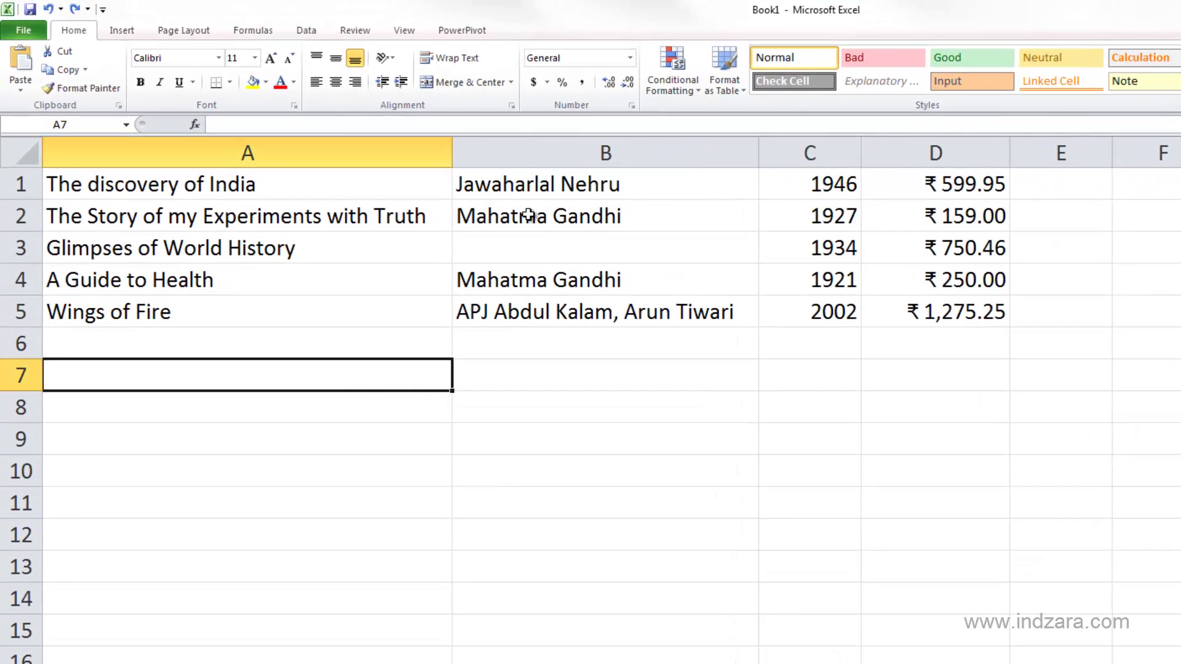
Enter 30% in cell E1 beside the first book's price, and reselect the cell to check its number format
left_click(1054, 193)
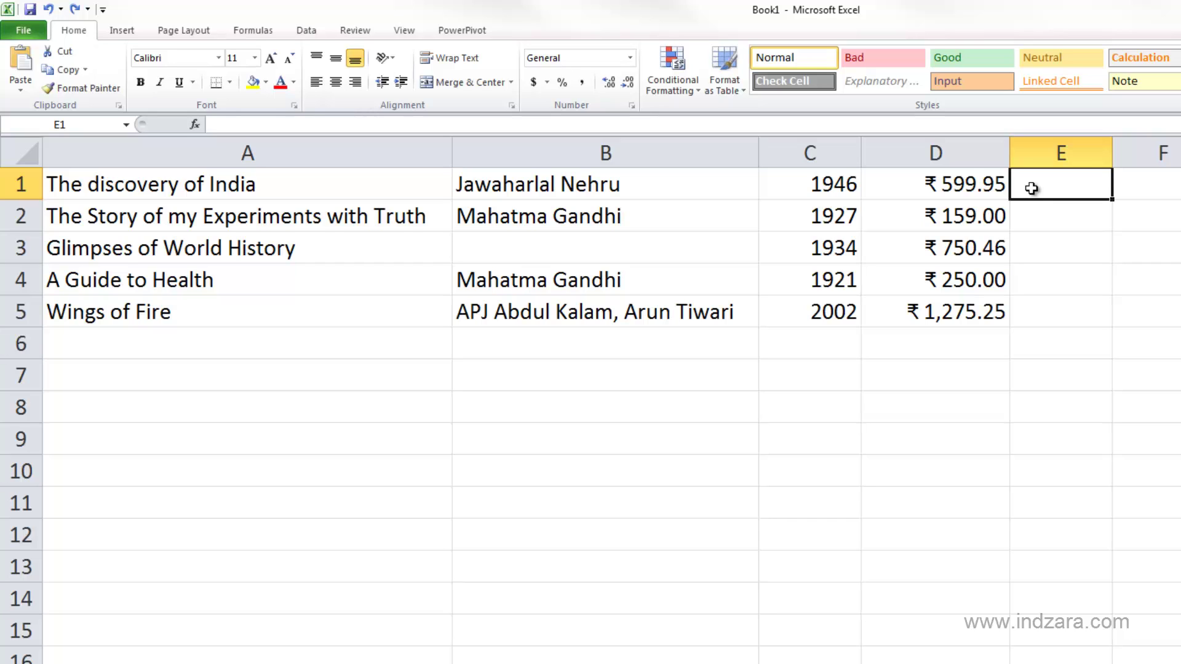
type("30%")
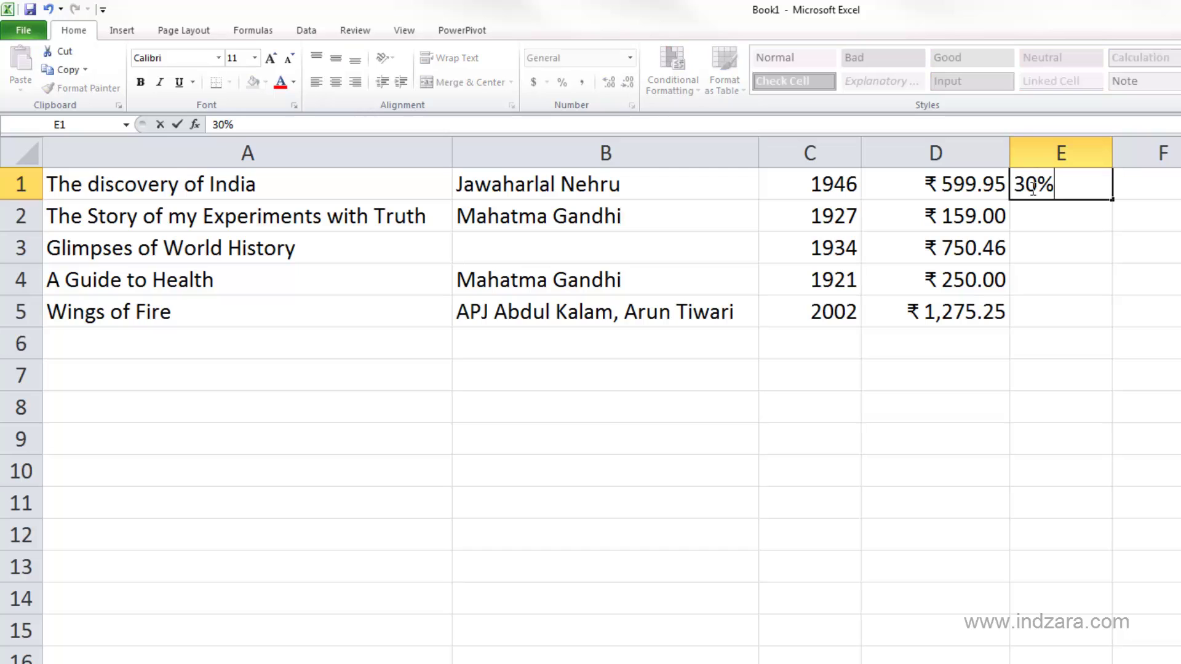
key("Return")
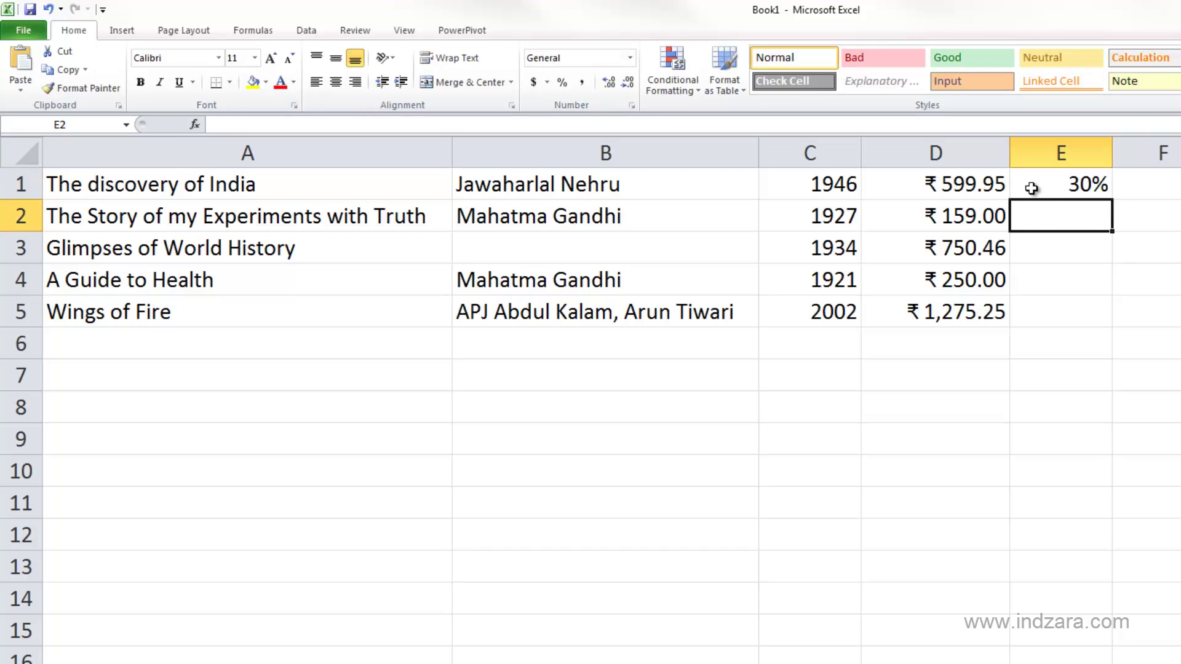
left_click(1031, 188)
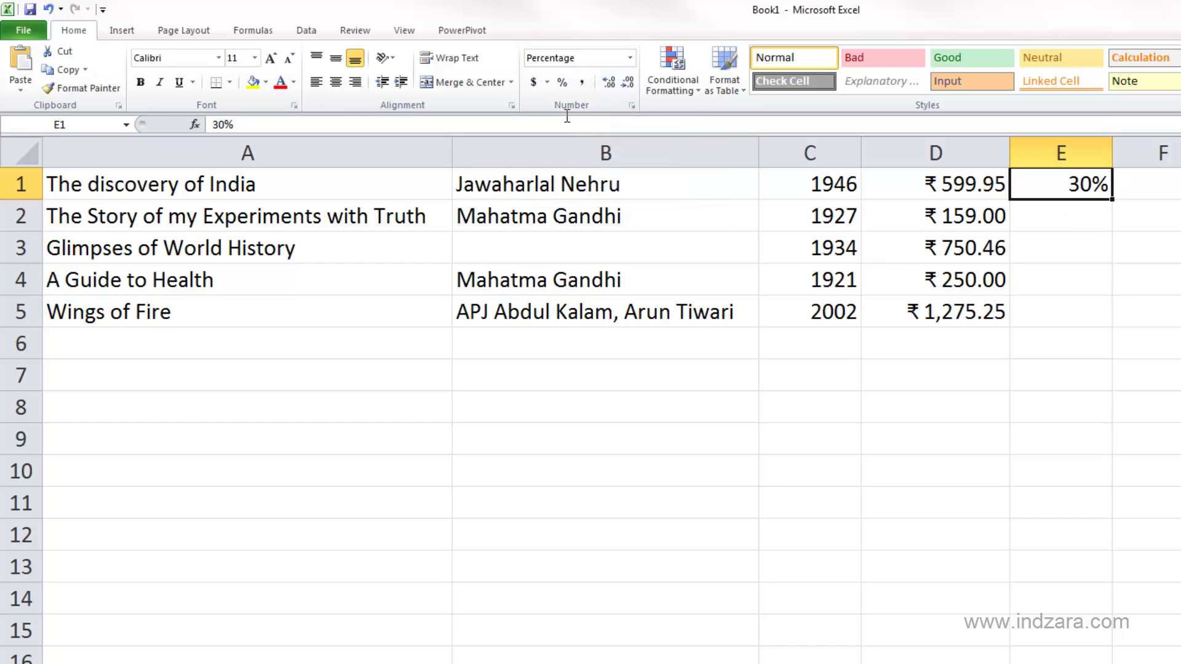
Enter 0.3 in cell E2 and apply the Percentage number format to it
left_click(1098, 210)
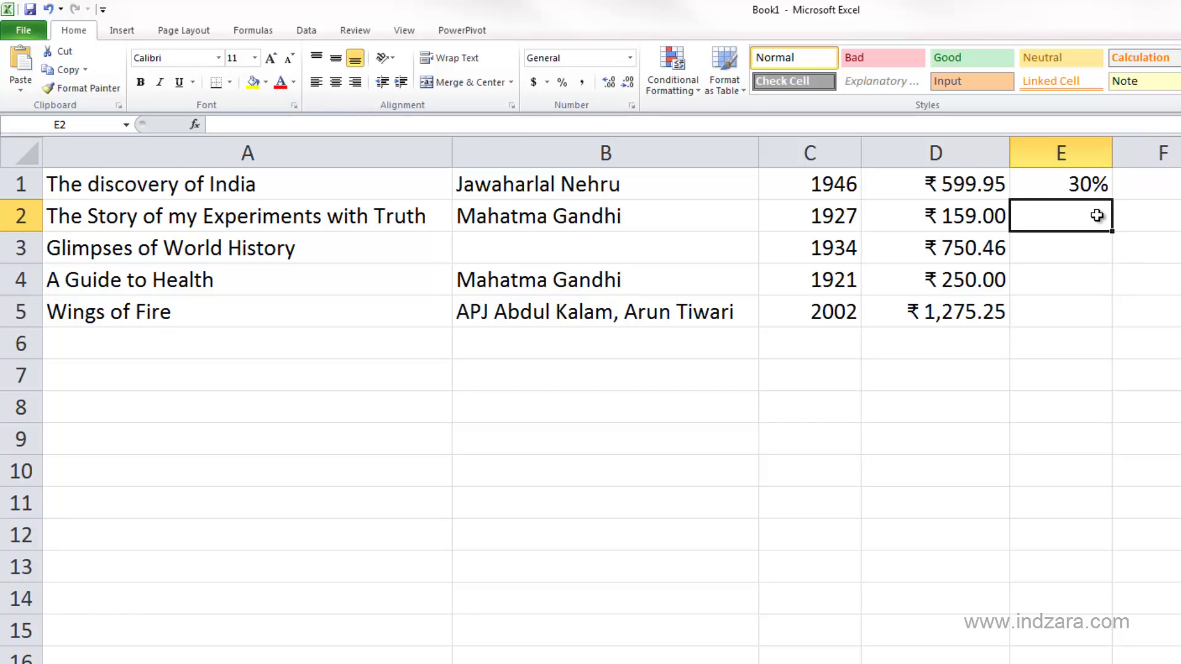
type("0.3")
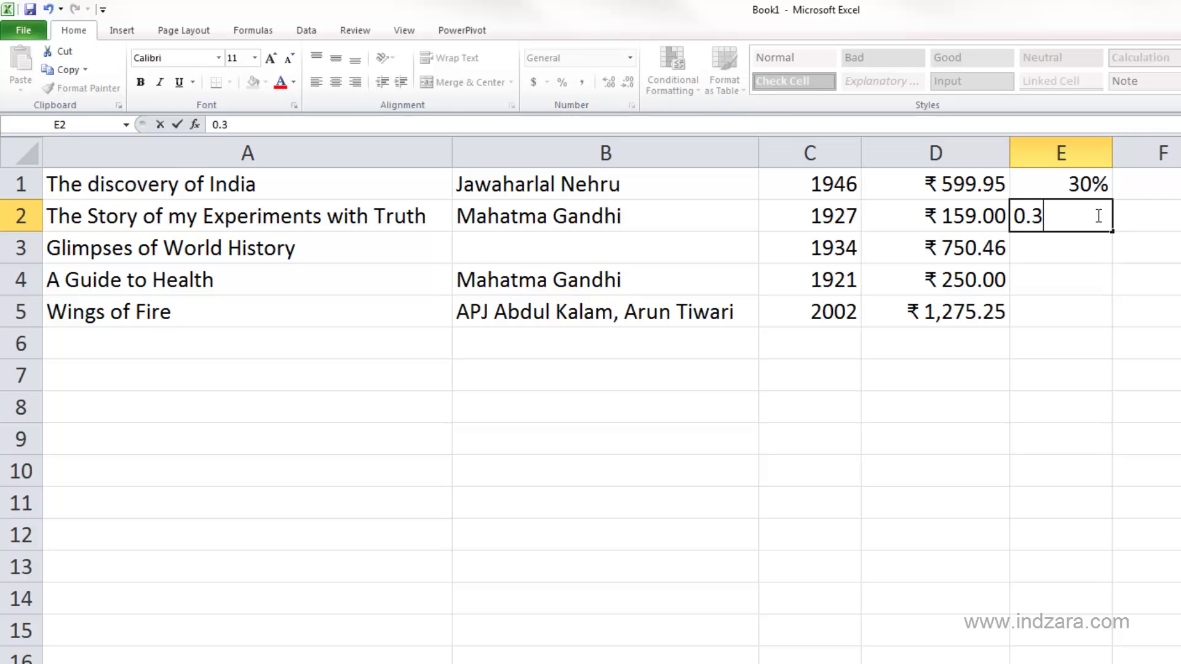
key("Return")
left_click(1097, 218)
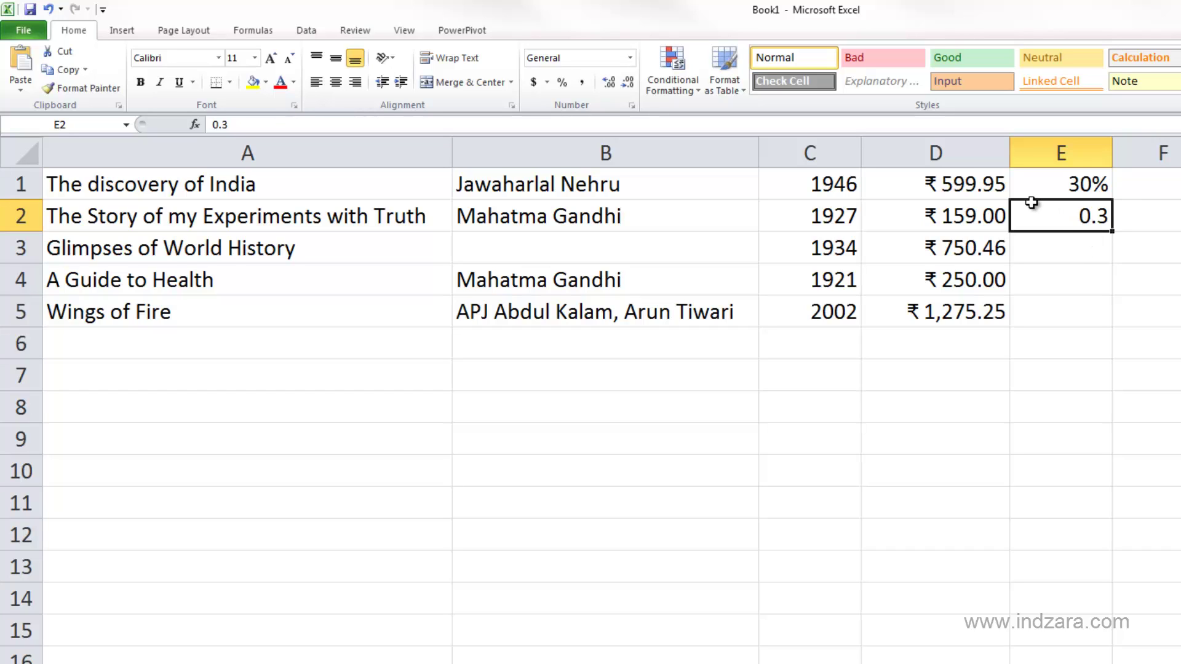
left_click(632, 57)
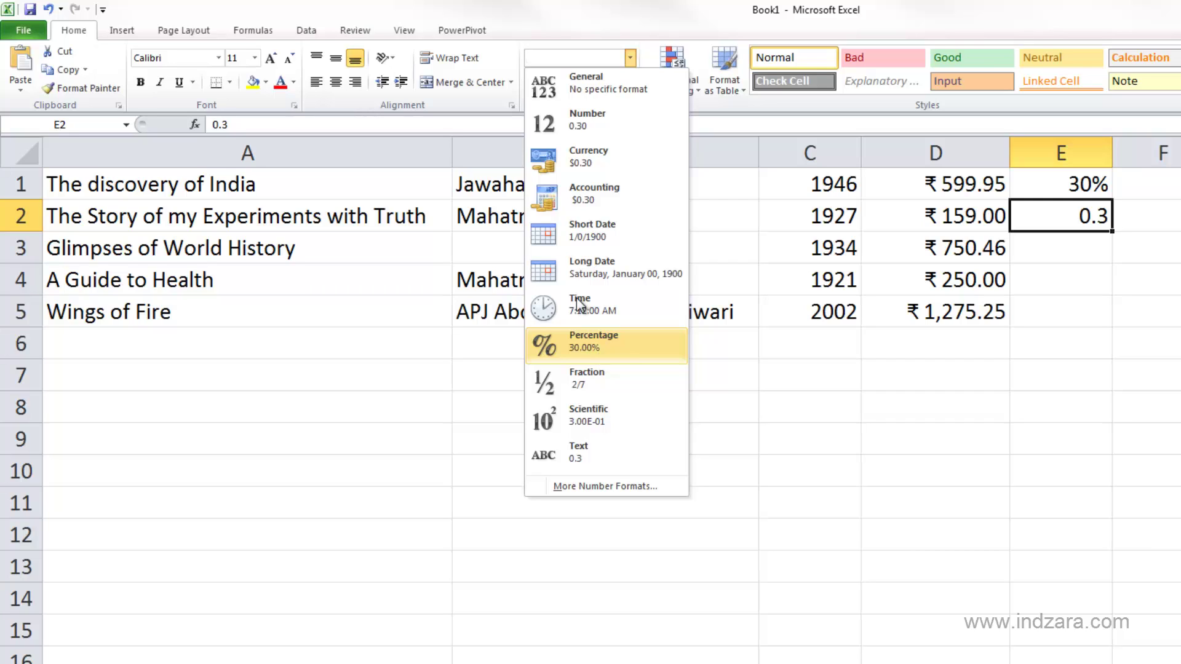
left_click(619, 349)
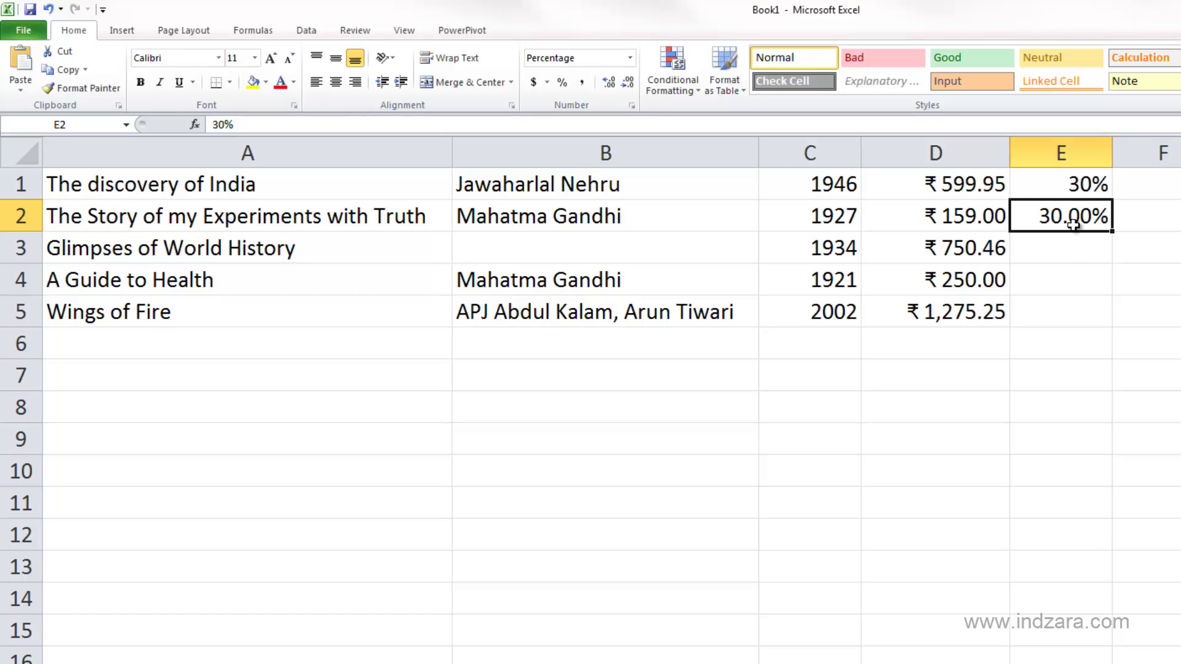
Enter 30 in the unformatted cell E3 and preview the Percentage number format without applying it
left_click(1081, 245)
type("30")
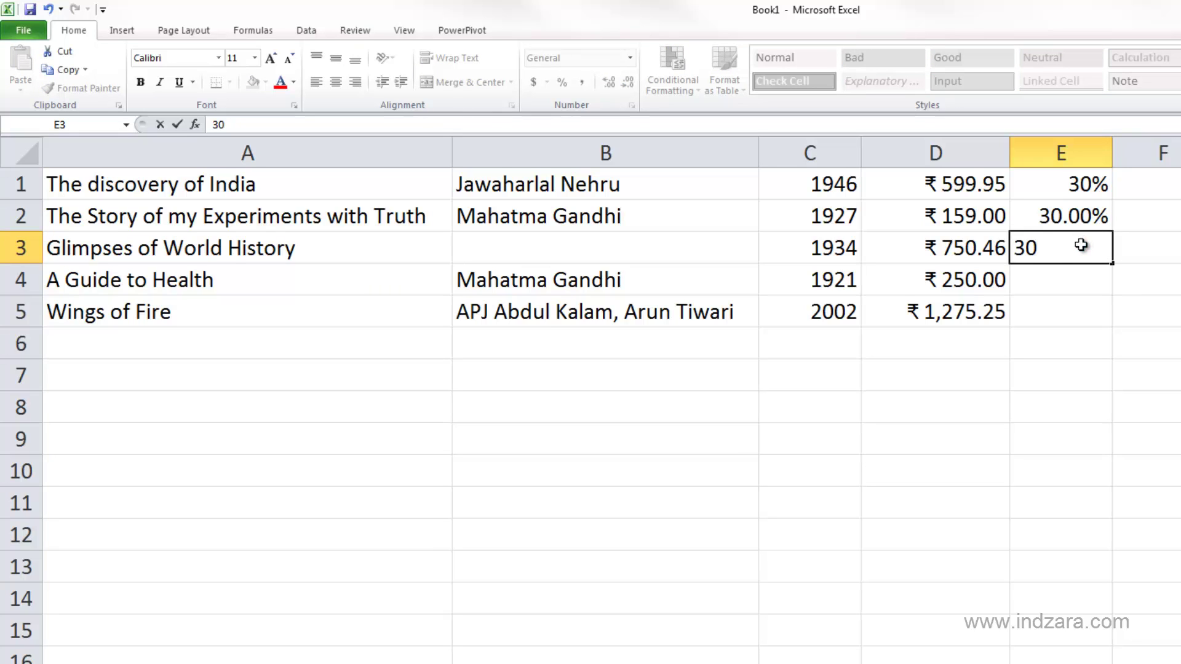
key("ctrl+Return")
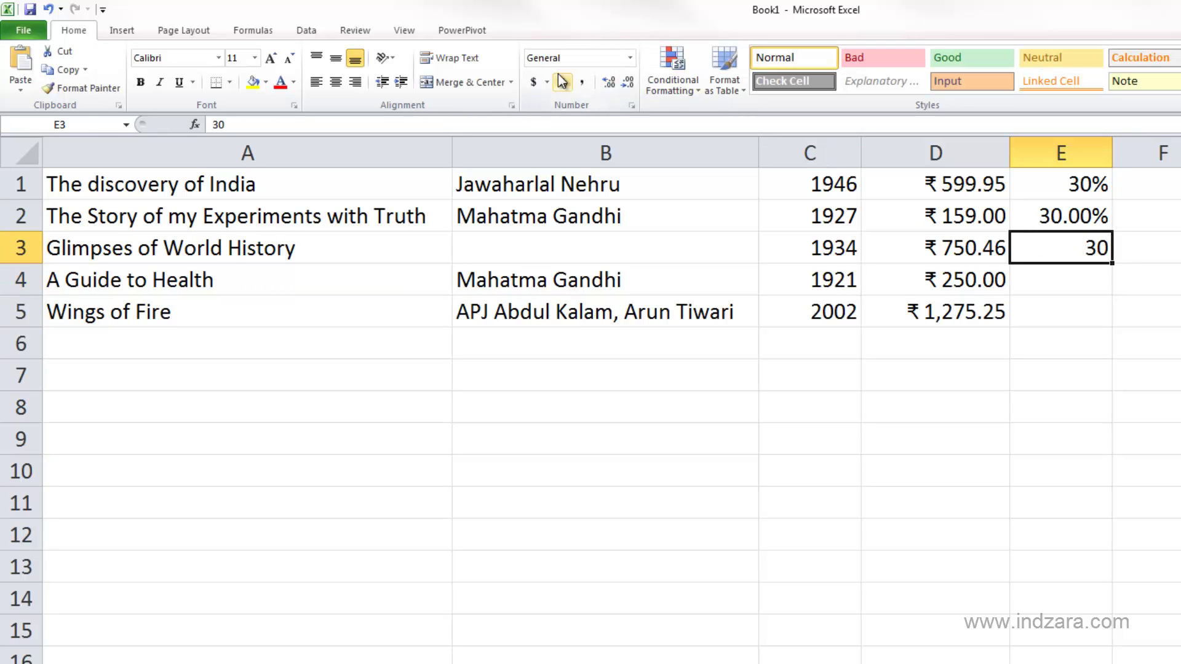
left_click(630, 57)
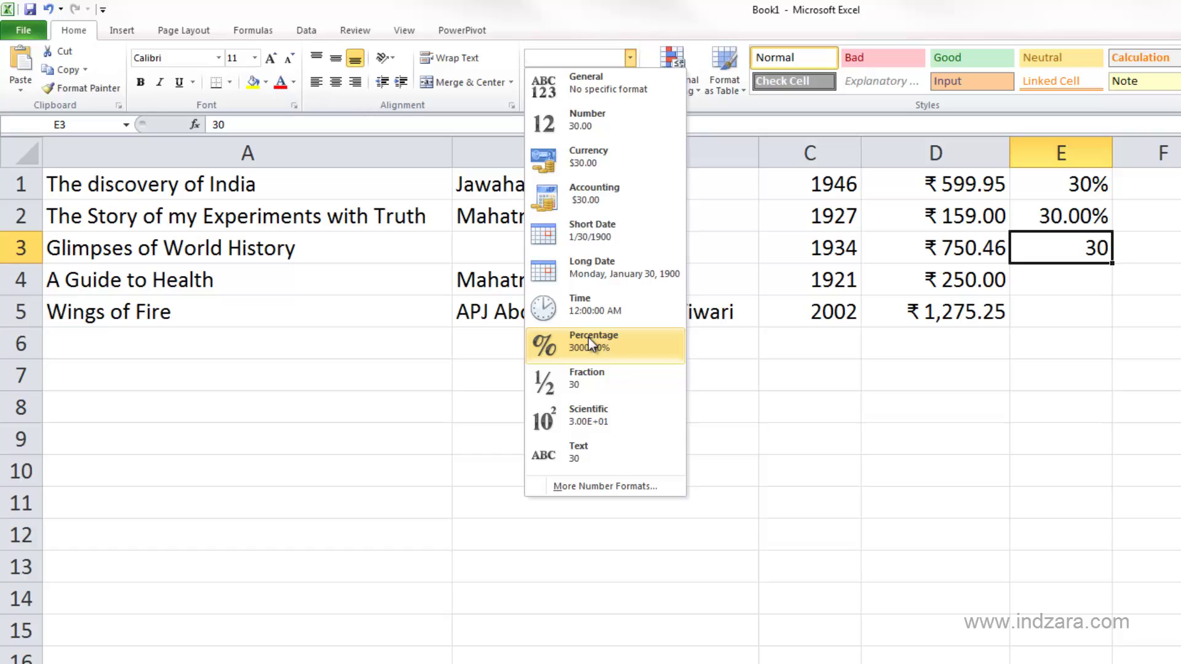
left_click(1107, 250)
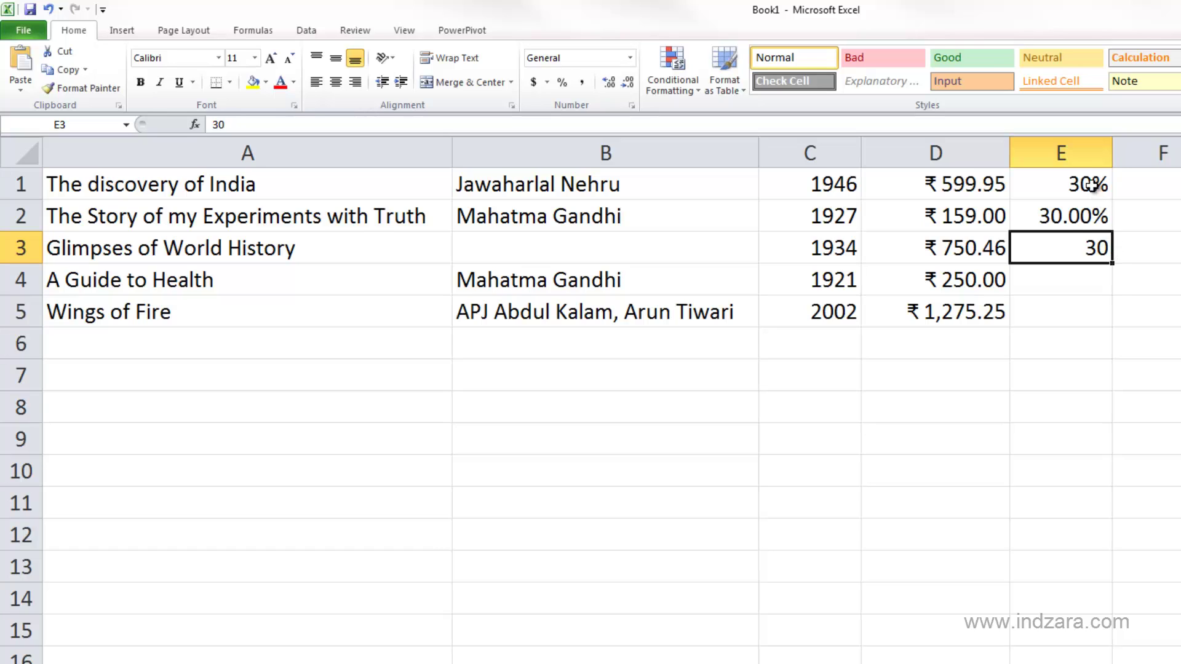
Compare the number formats of cells E1 and E2, reapplying Percentage to E2
left_click(1089, 185)
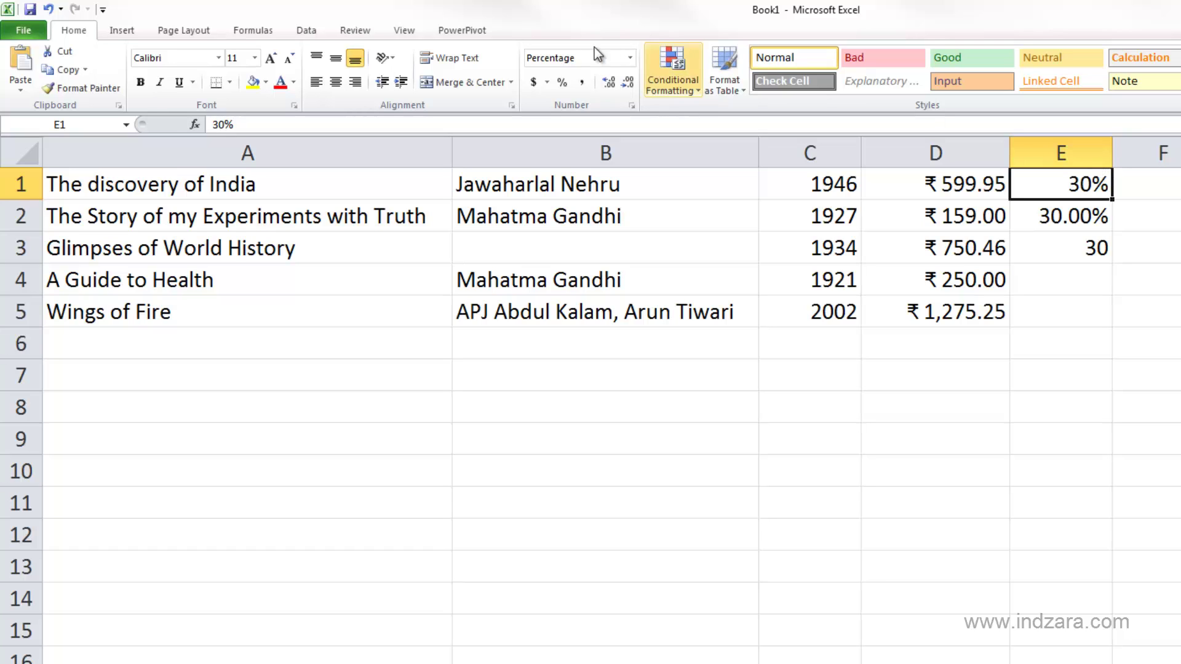
left_click(1100, 216)
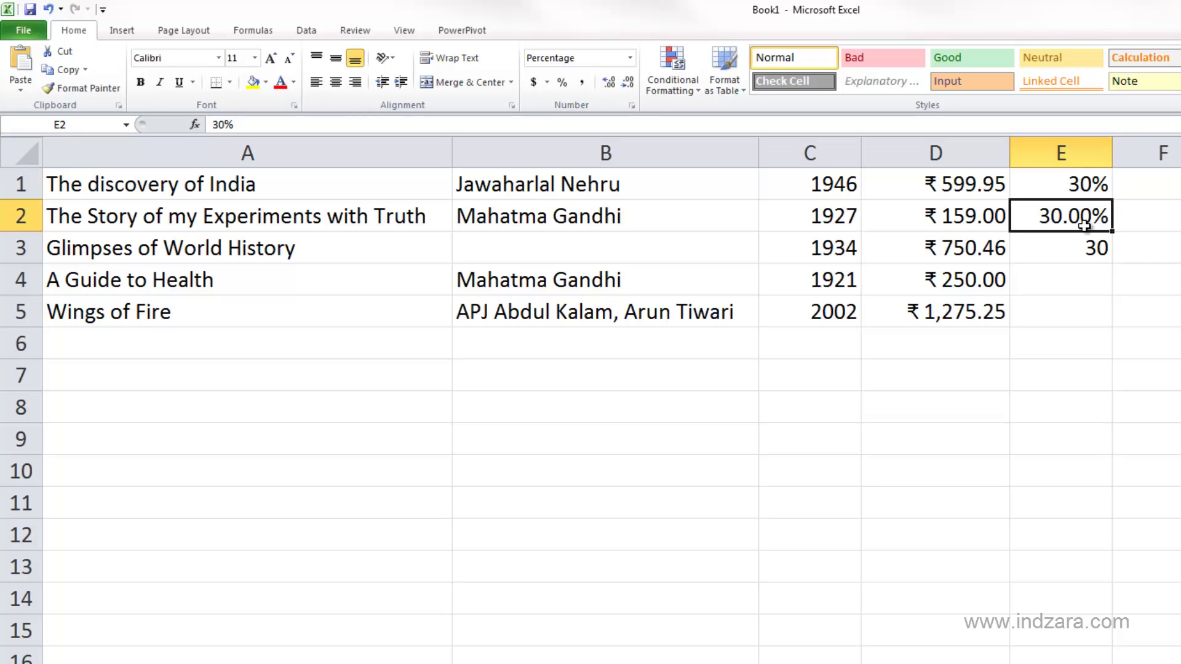
left_click(631, 61)
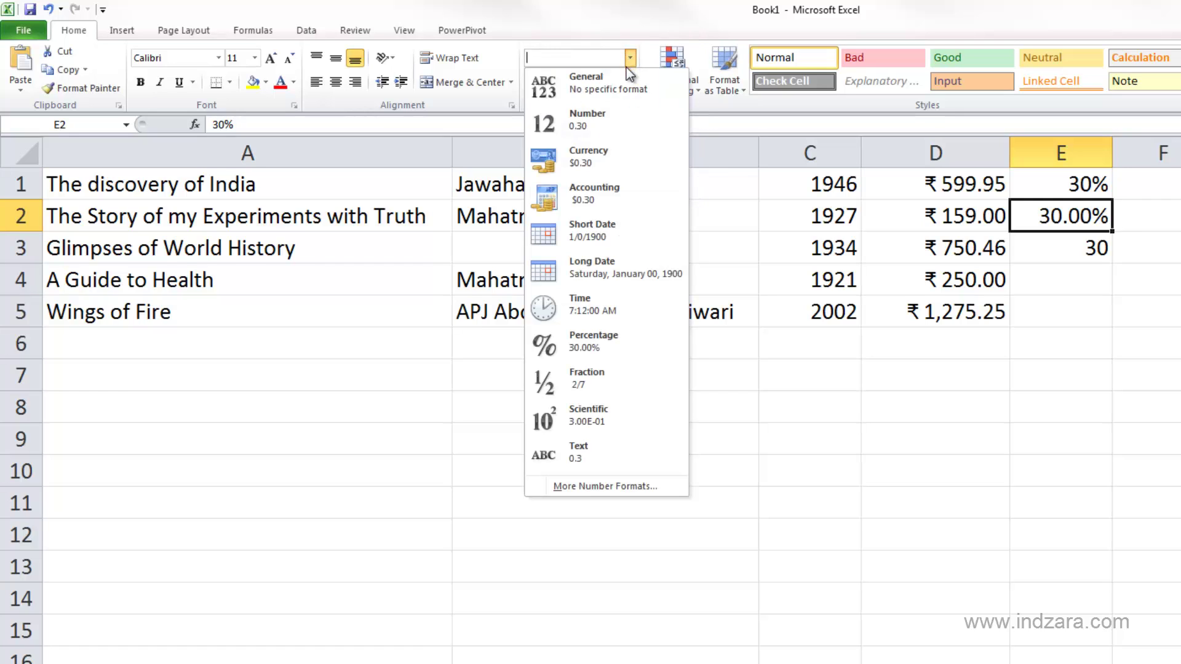
left_click(613, 352)
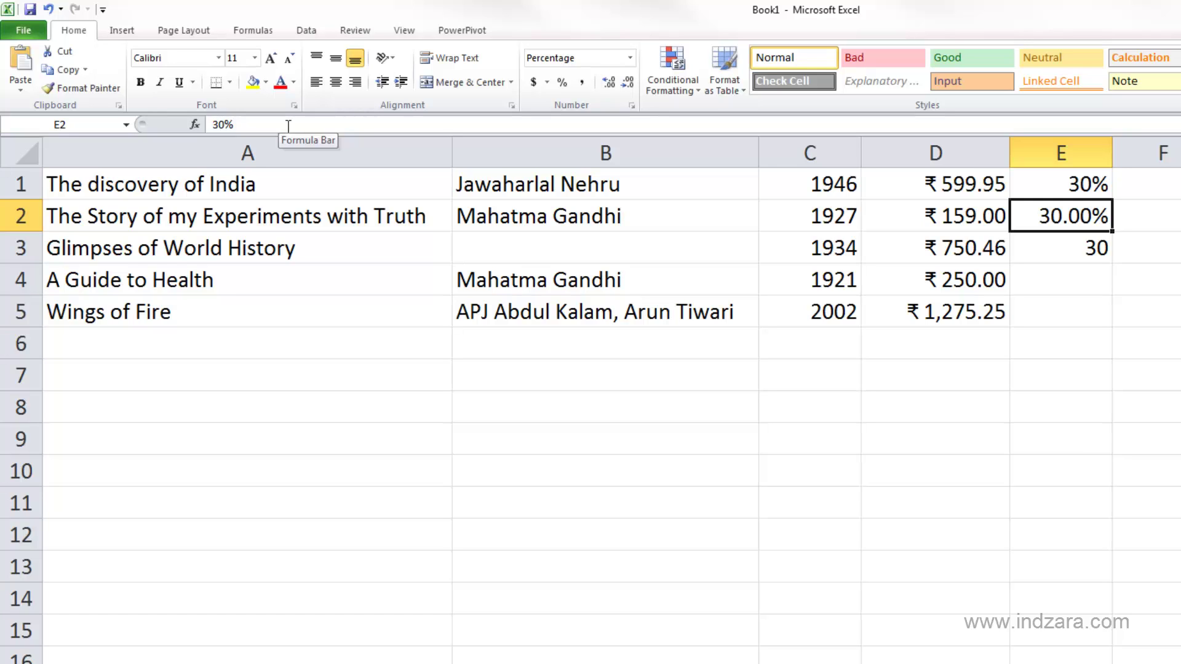
Clear cell E3, give the empty cell the Percentage number format, and enter 30% in it
left_click(1051, 249)
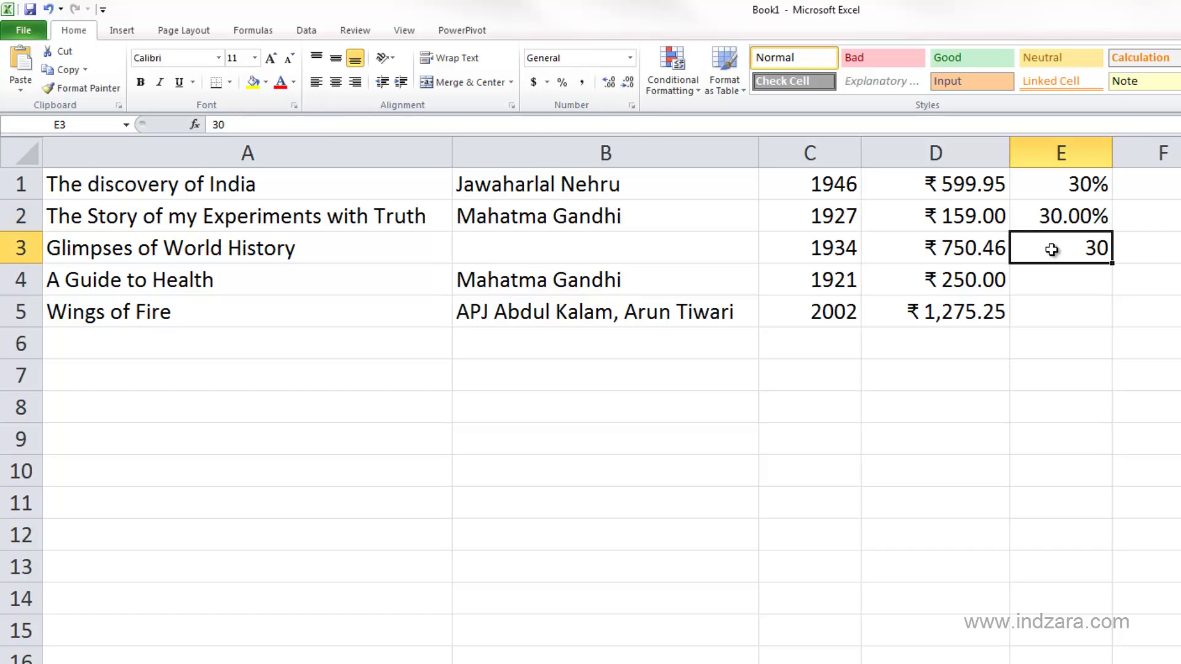
key("Delete")
left_click(630, 58)
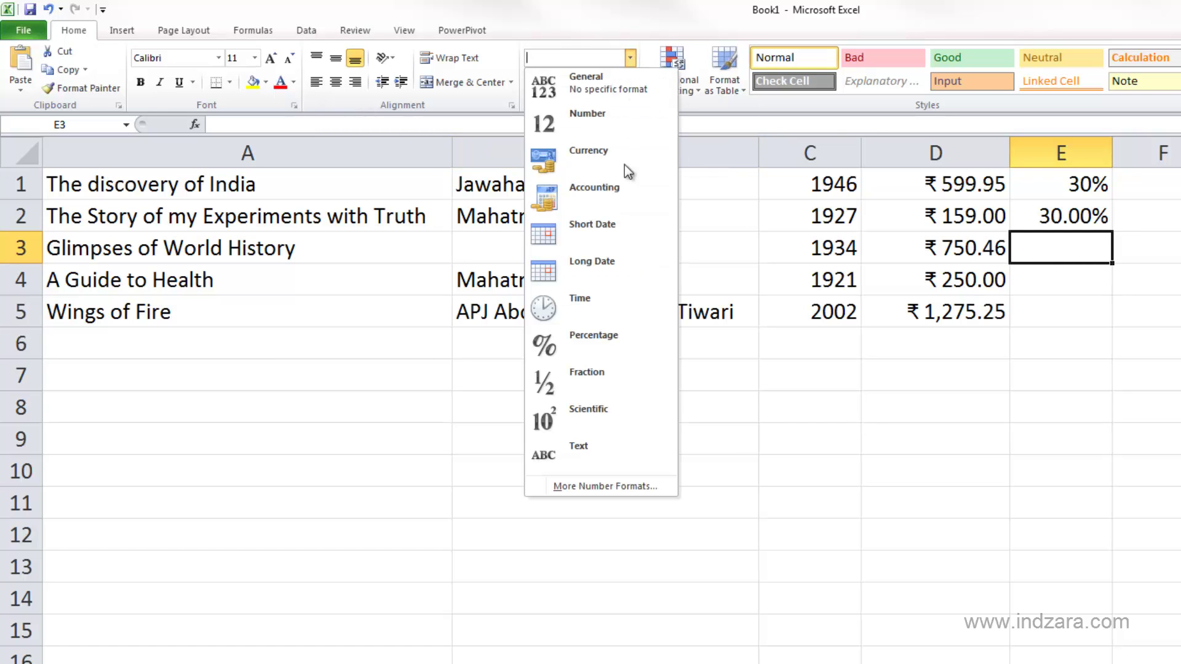
left_click(621, 338)
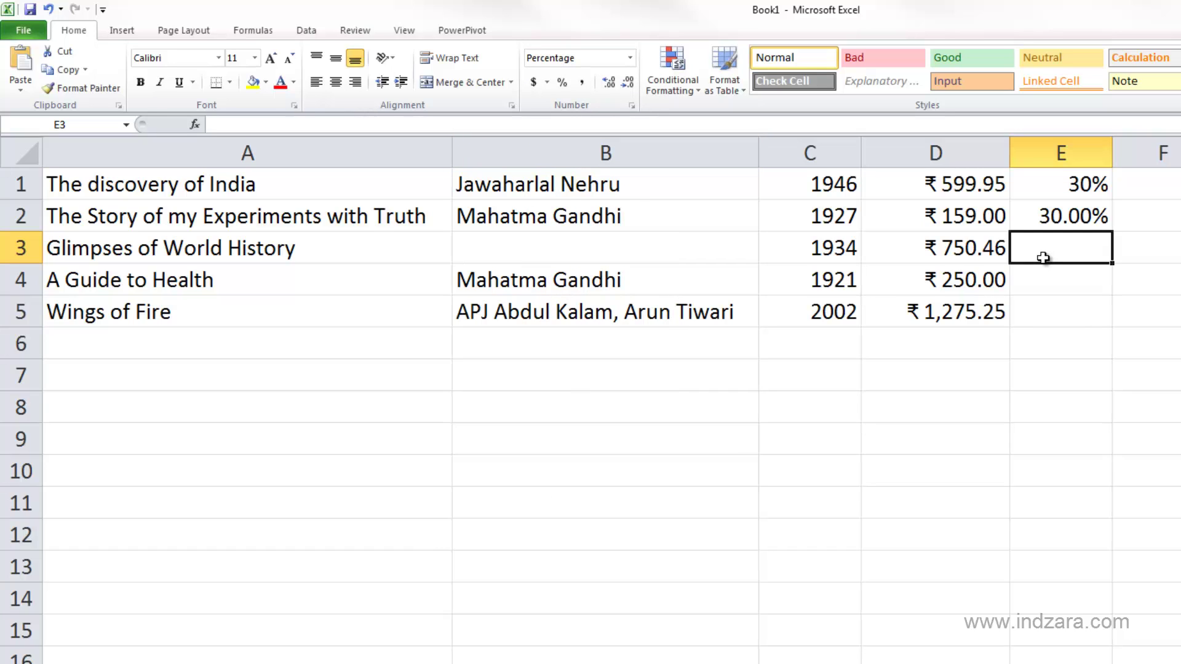
type("30")
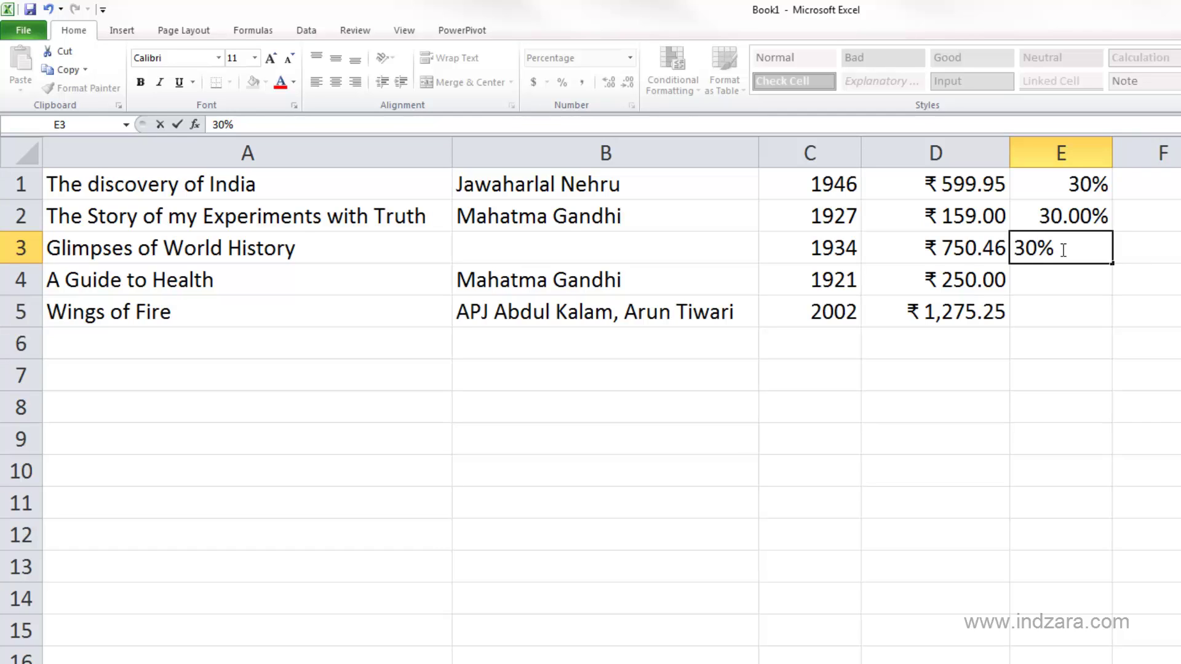
key("Return")
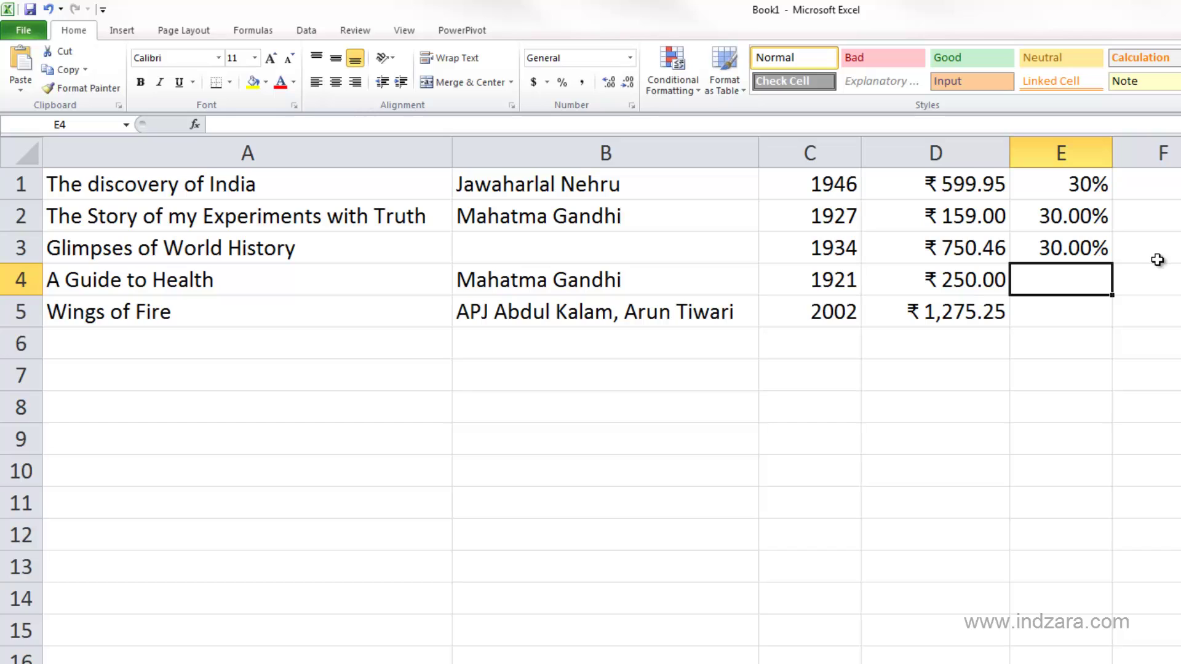
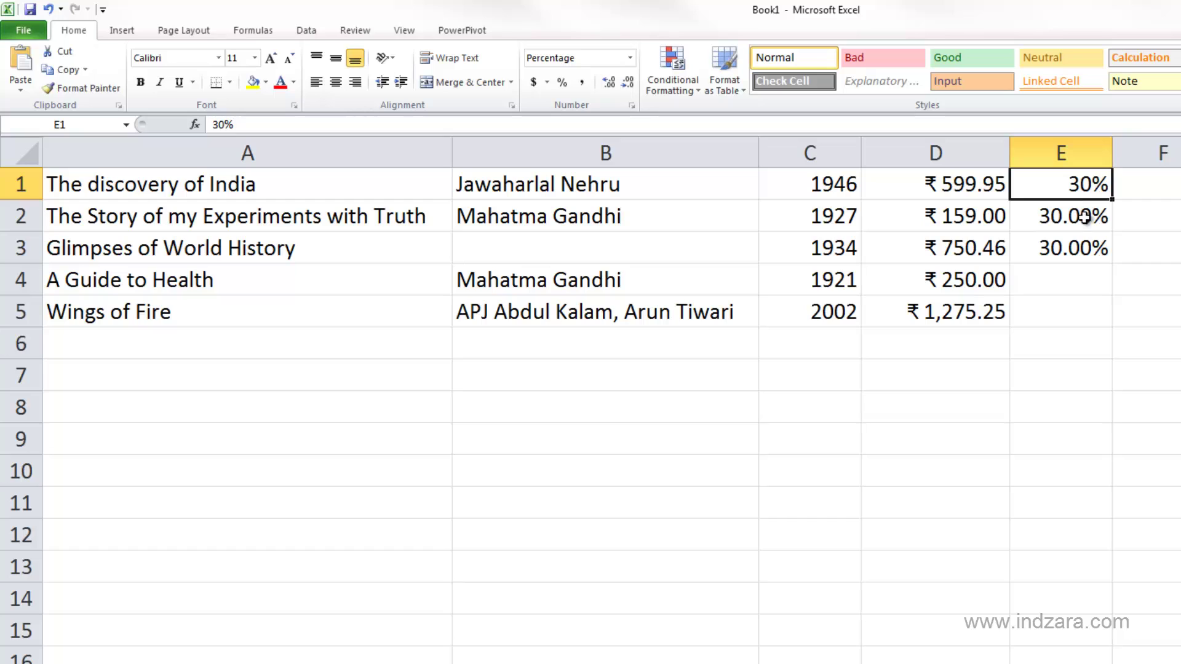
Overwrite the percentage in cell E3 with 20%, and replace that with 25%
left_click(1084, 216)
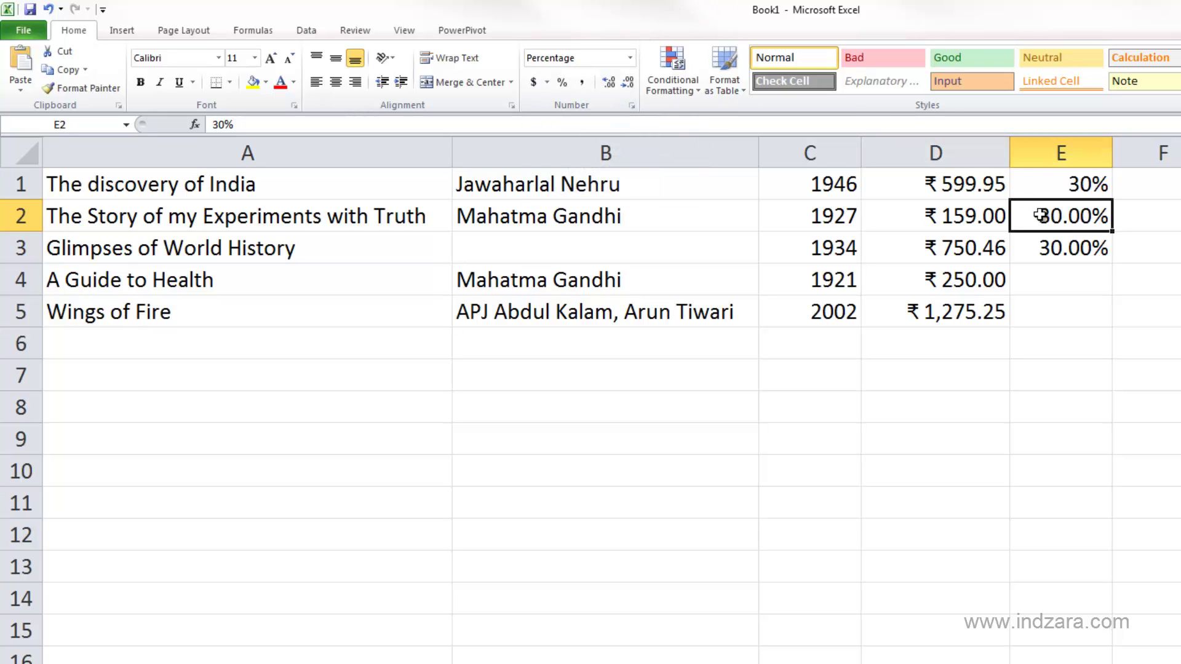
left_click(1059, 248)
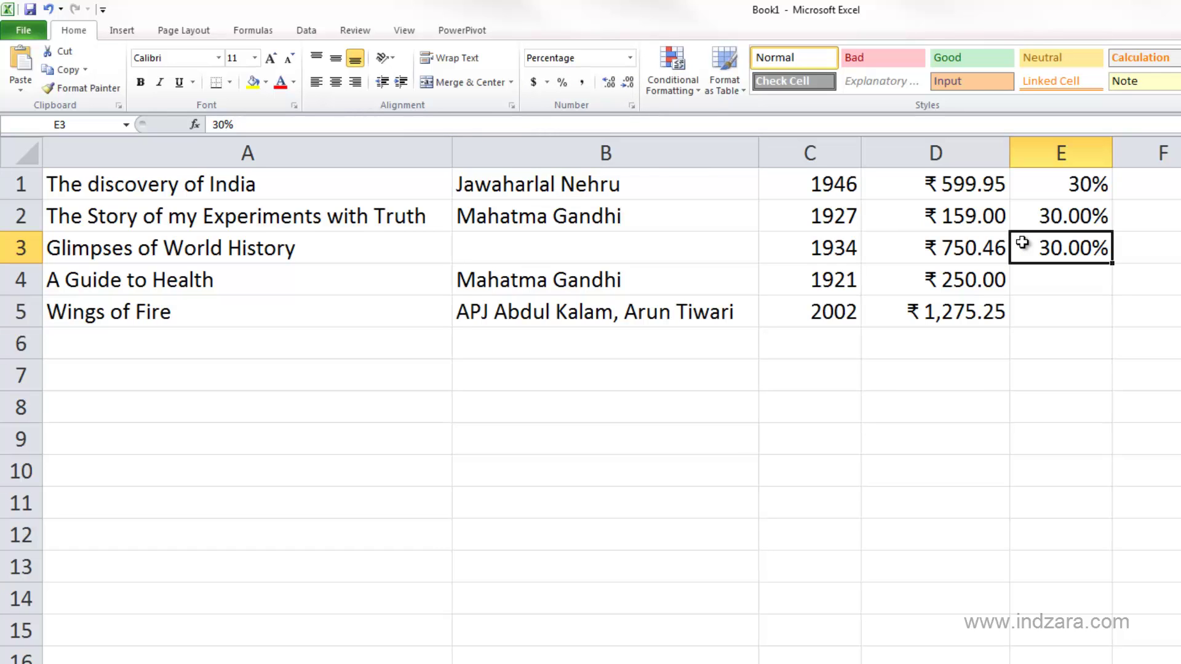
type("20")
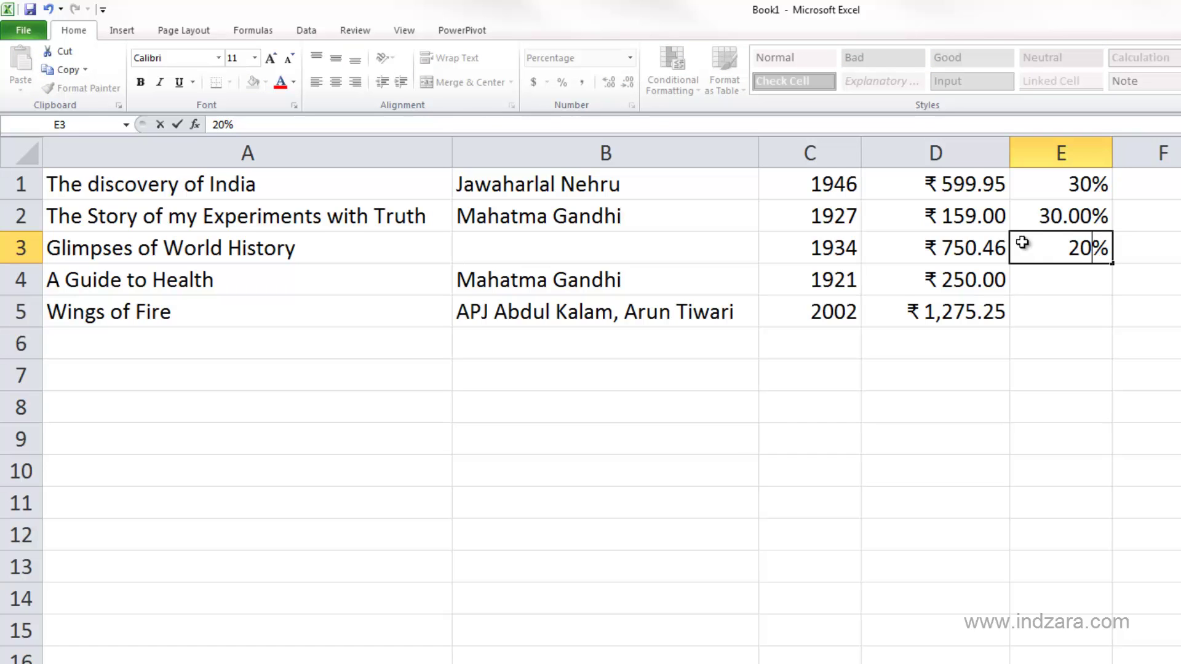
key("ctrl+Return")
type("25")
key("ctrl+Return")
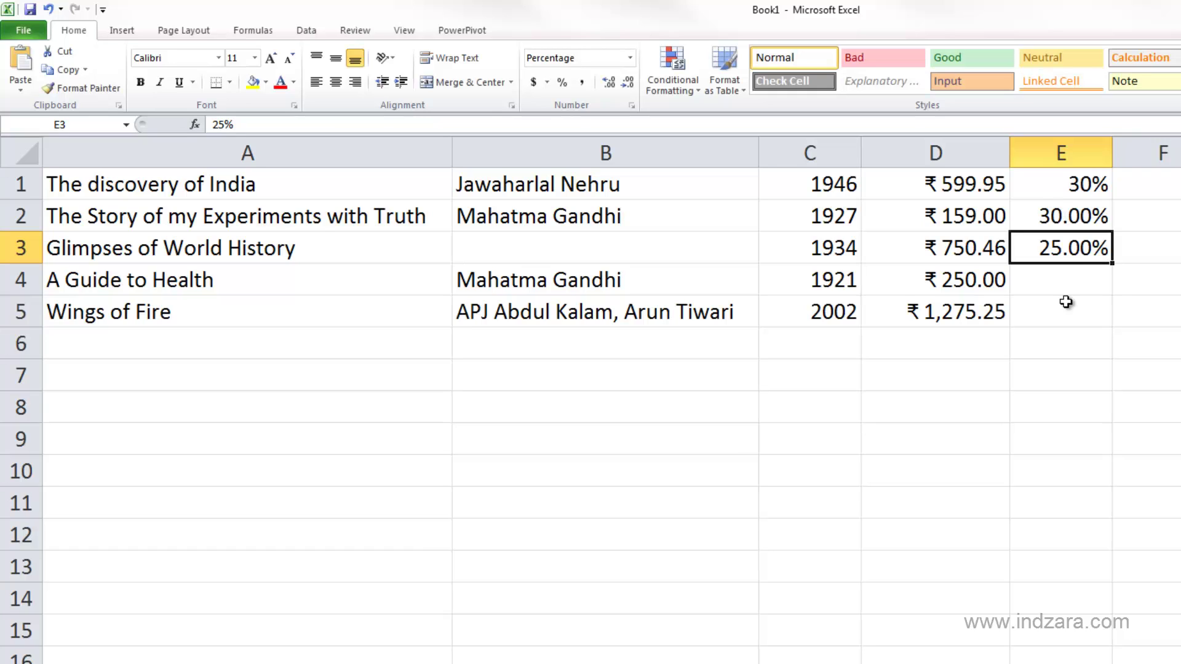
Apply the Percentage number format to the whole range E1:E5
left_click(1068, 192)
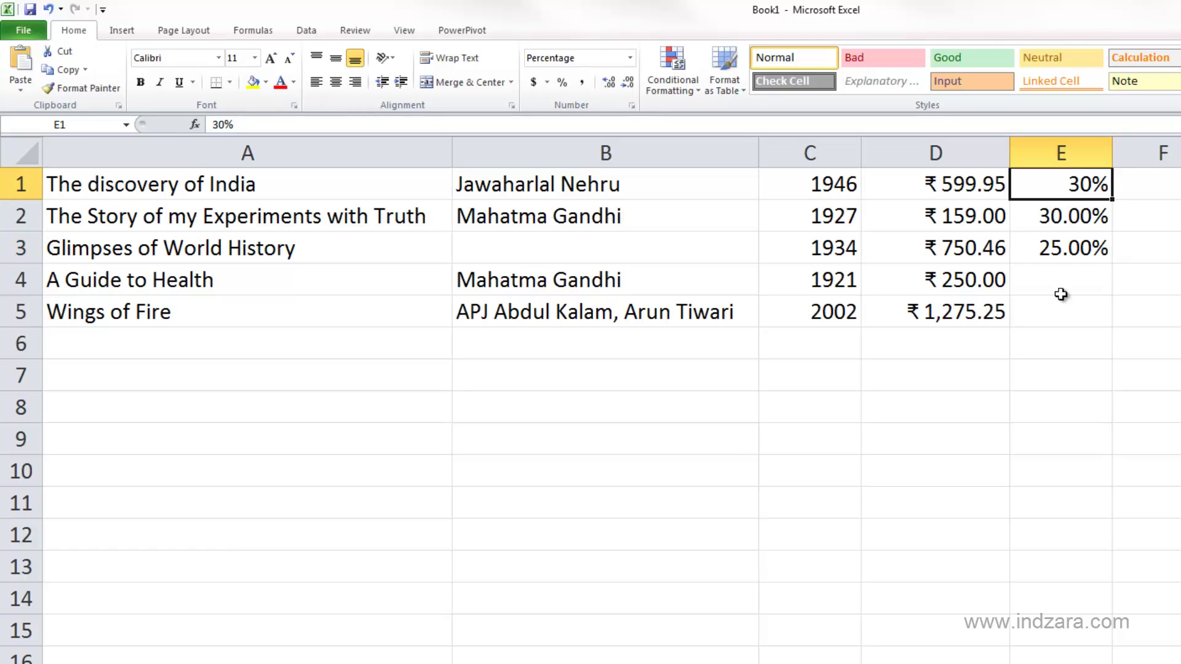
left_click(1058, 308, "shift")
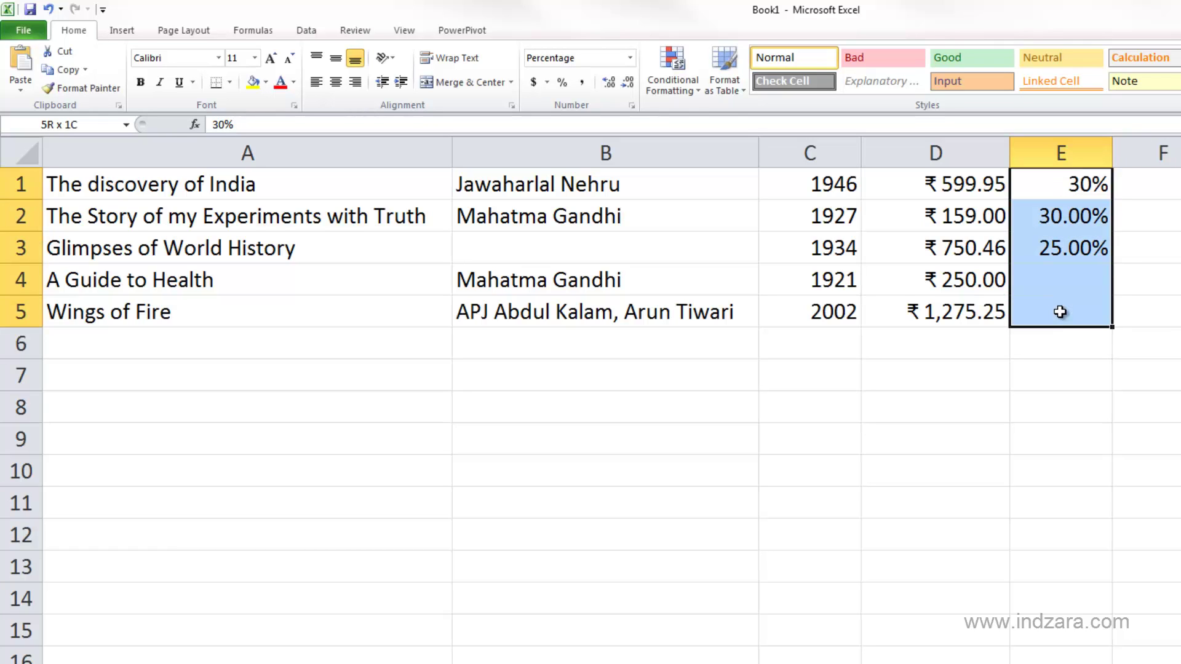
left_click(632, 61)
left_click(594, 341)
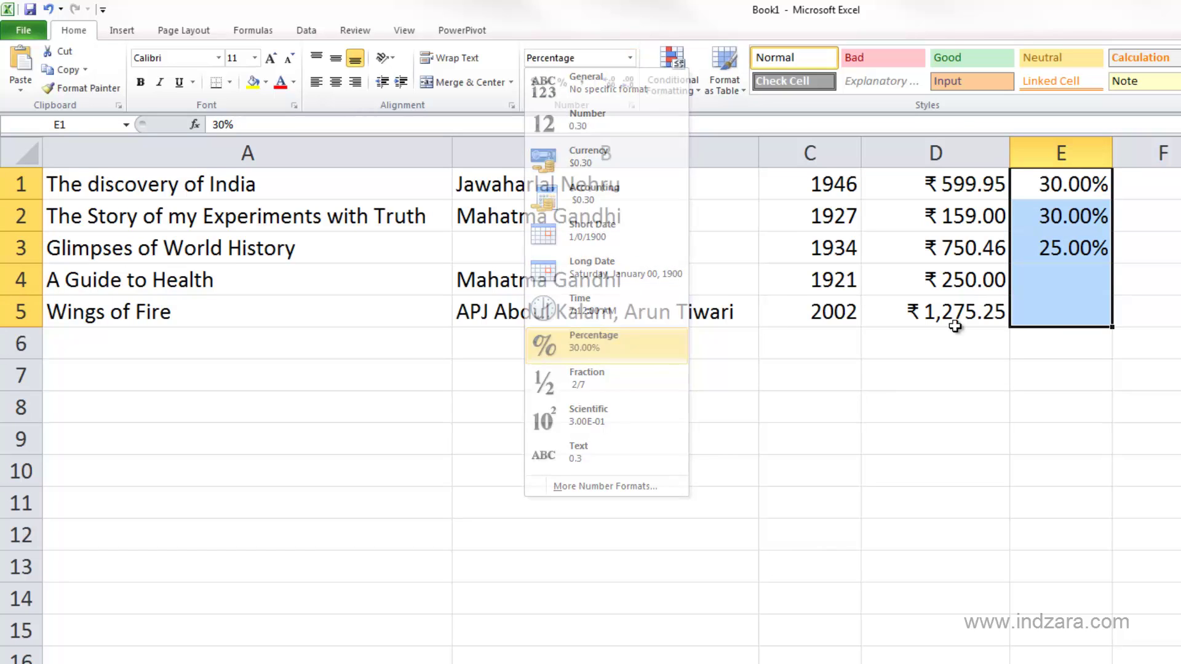
Enter 24 as the percentage for A Guide to Health in cell E4
left_click(1082, 286)
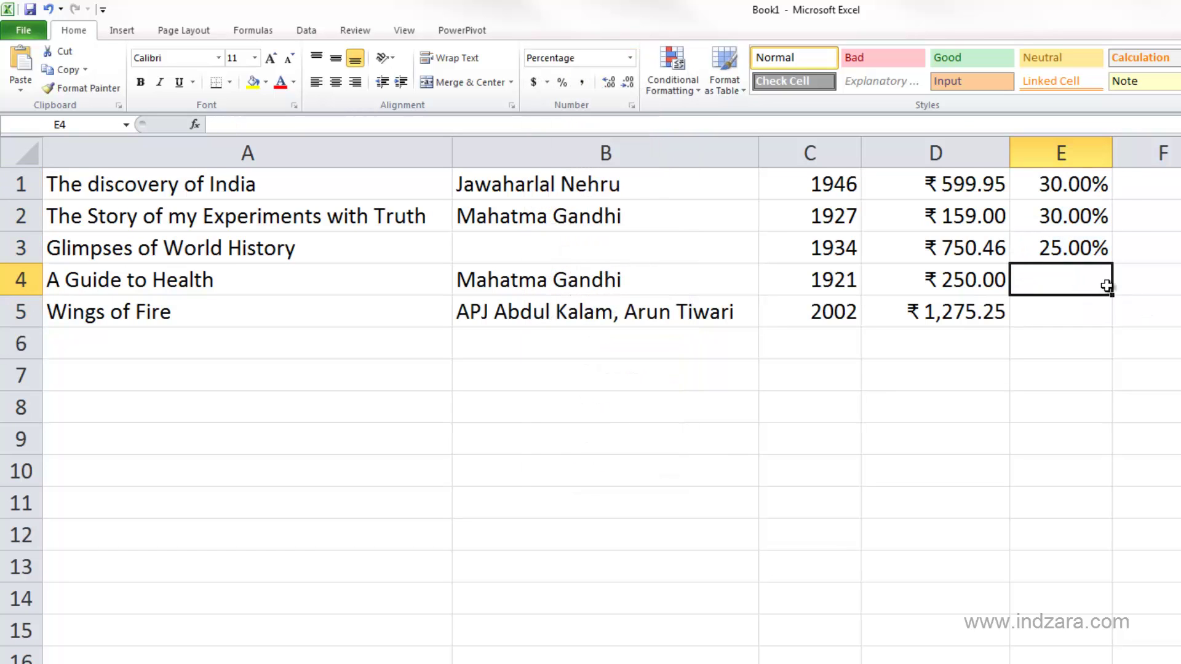
type("24")
key("Return")
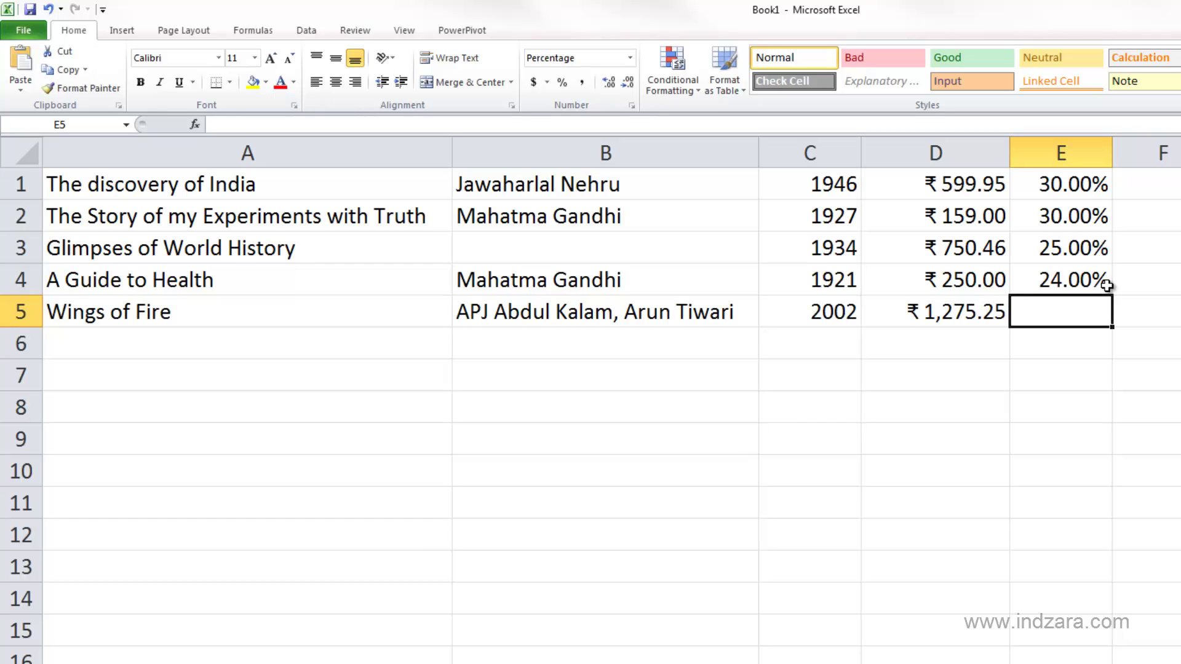
Check the decimal places setting of E1:E5 in Format Cells without changing it, and reduce the range to one decimal place
key("ctrl+shift+Up")
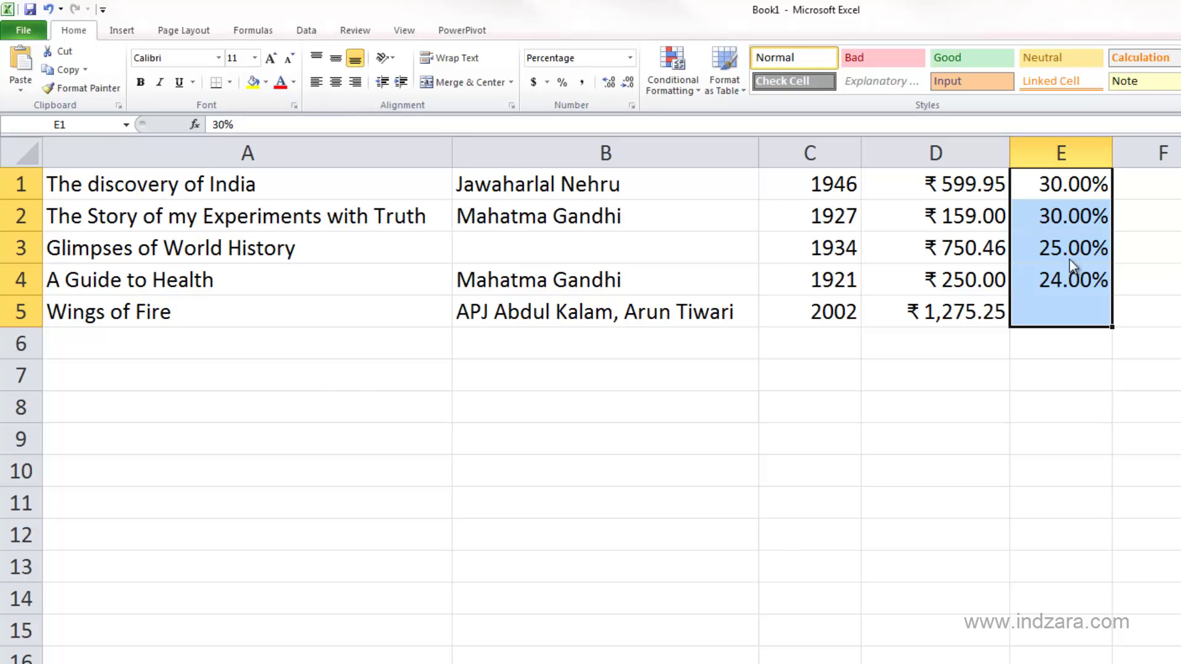
key("ctrl+1")
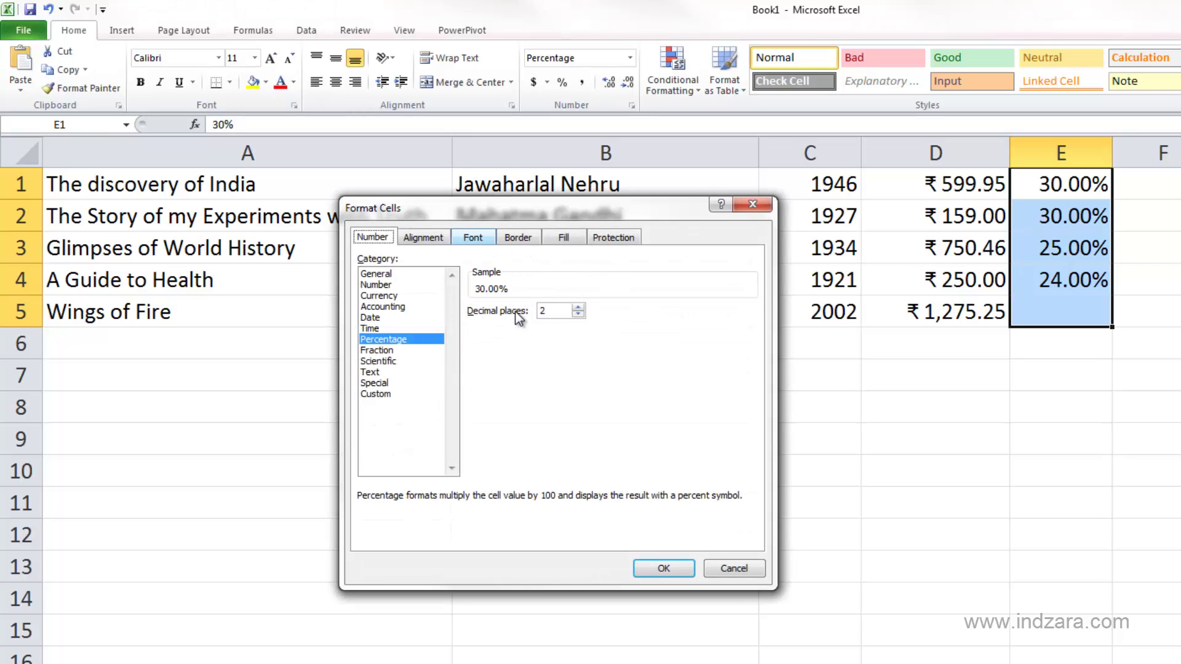
left_click(733, 567)
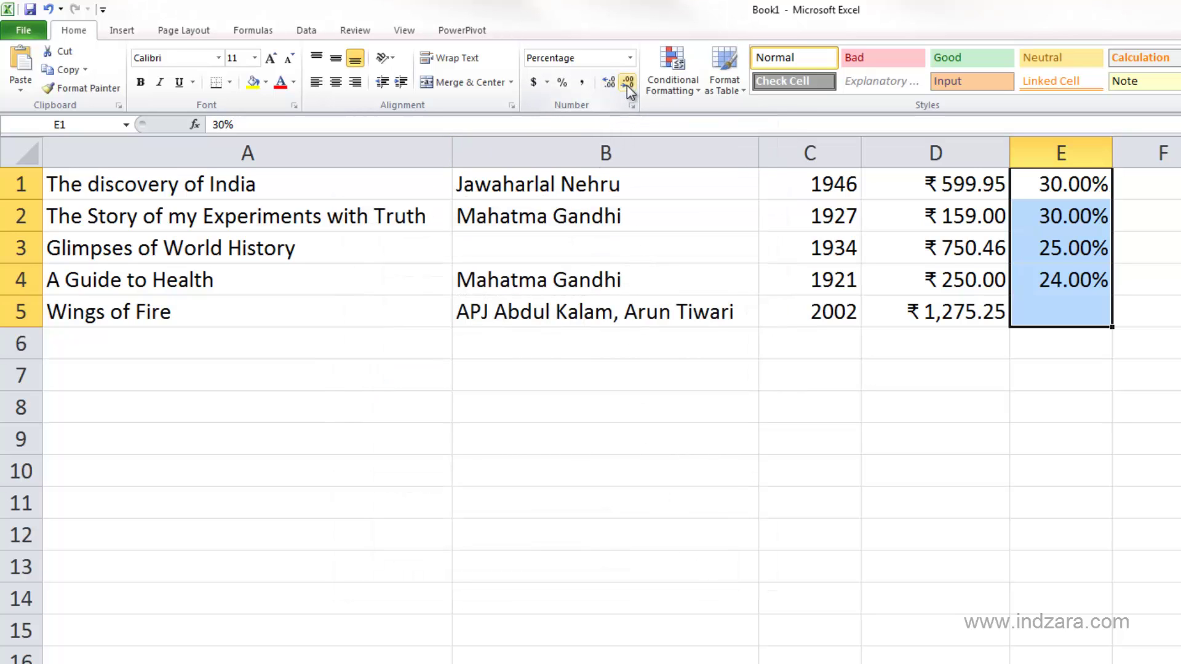
left_click(628, 86)
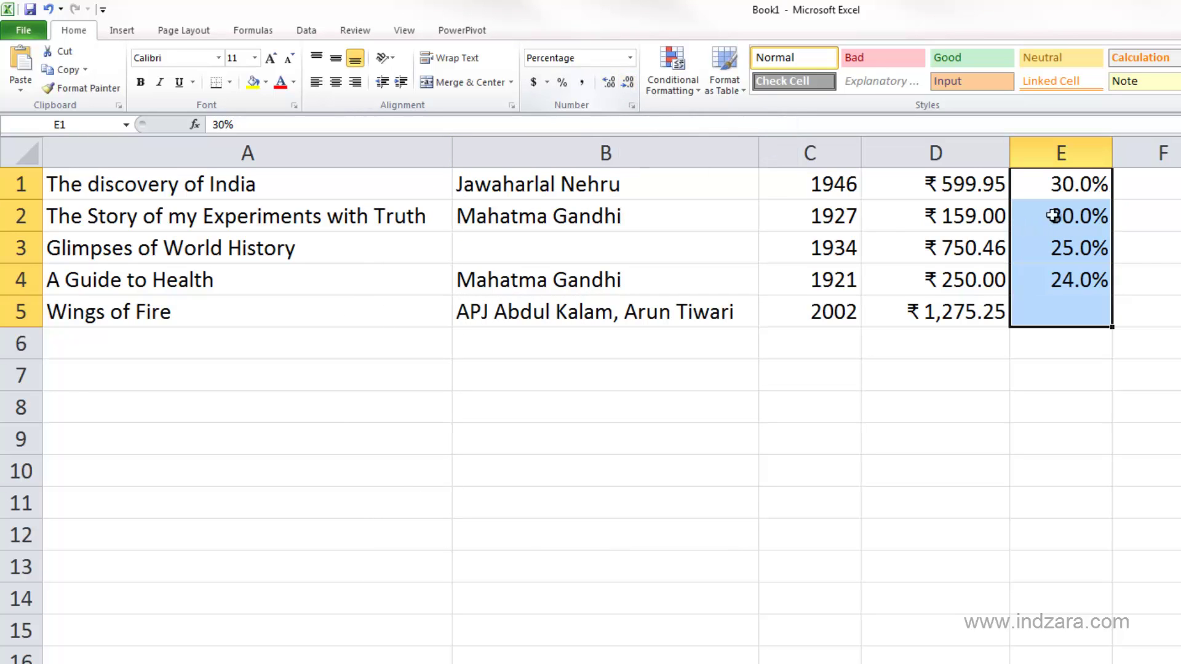